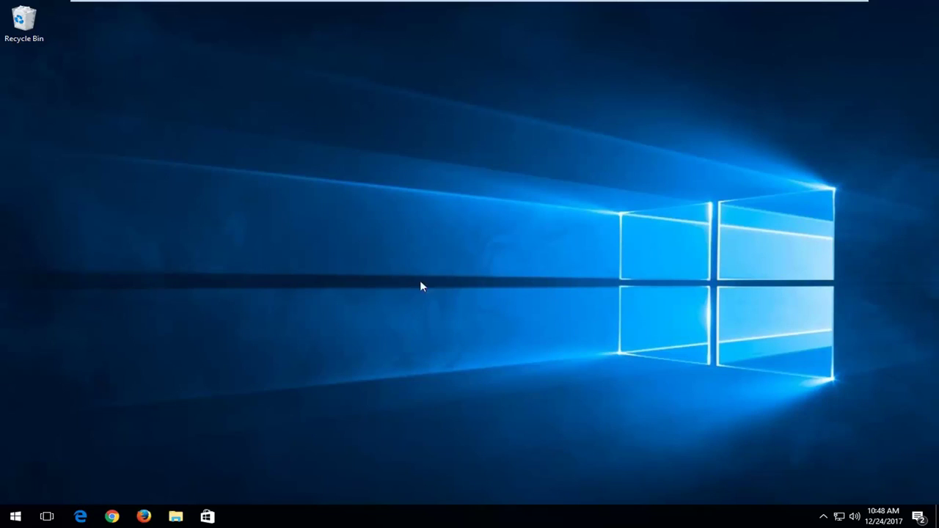
Step: Search the Start menu for regedit and run it as administrator
left_click(15, 517)
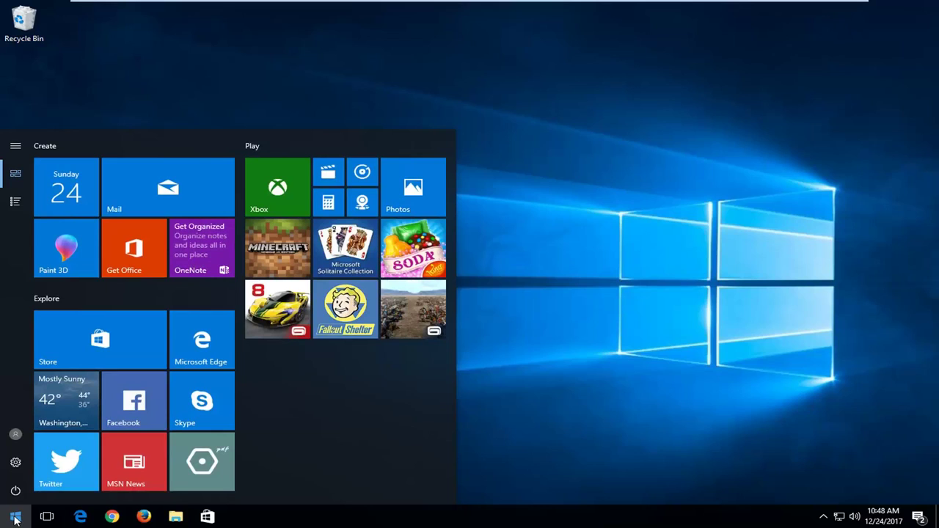
type("regedit")
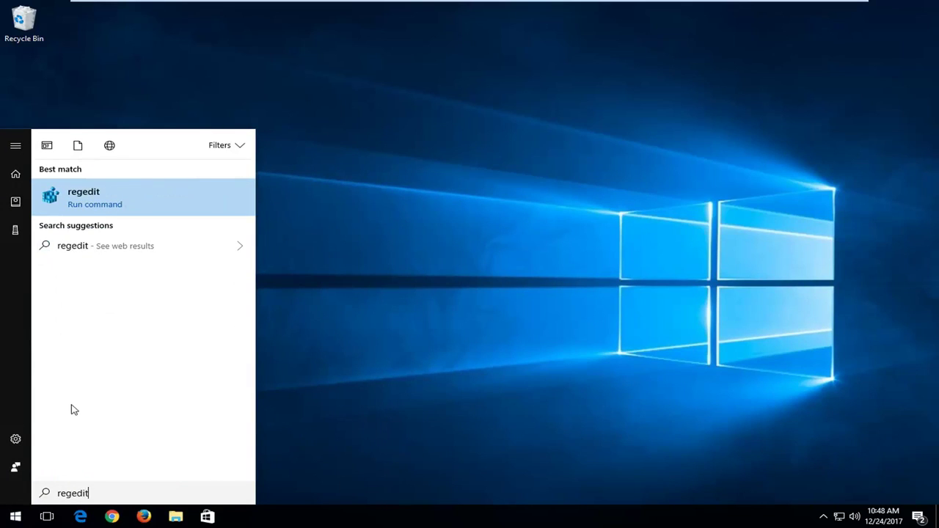
right_click(86, 198)
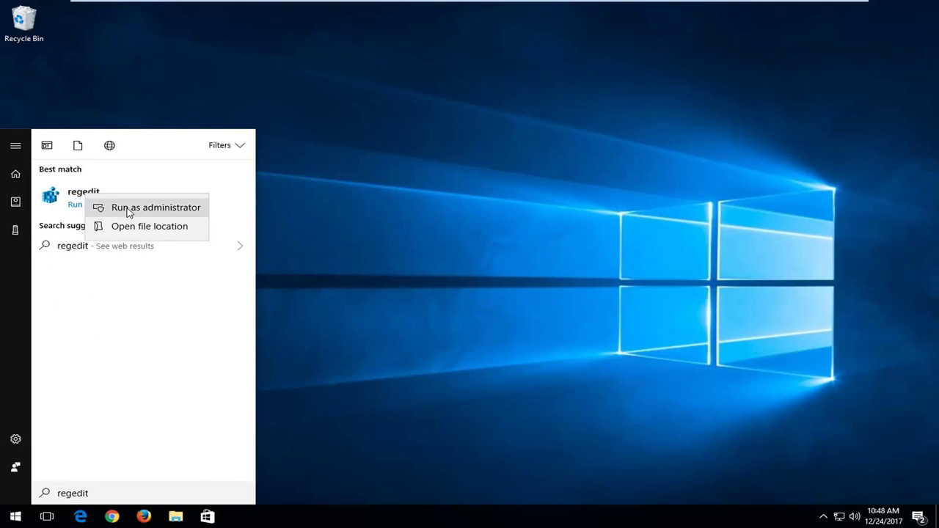
left_click(128, 210)
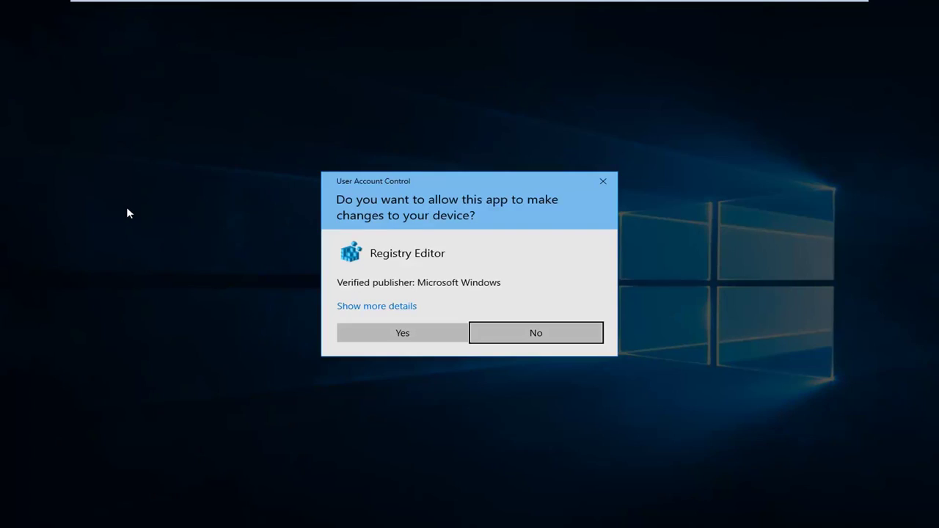
Step: Approve the UAC prompt and expand HKEY_LOCAL_MACHINE > SOFTWARE > Microsoft
left_click(392, 331)
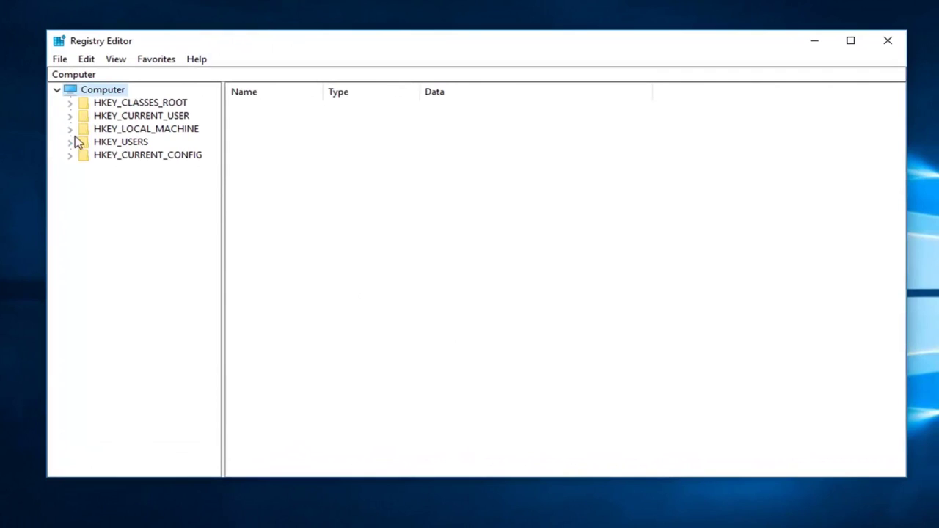
left_click(121, 130)
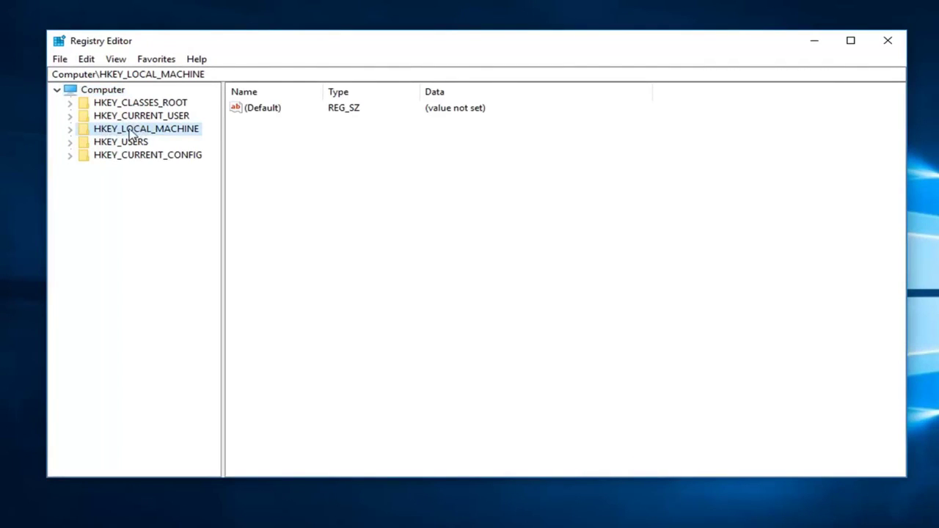
left_click(71, 130)
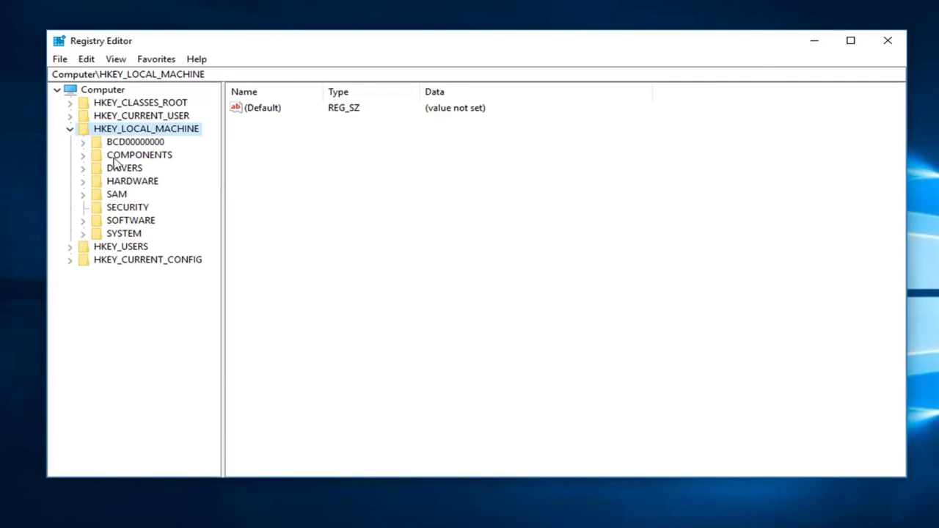
left_click(83, 221)
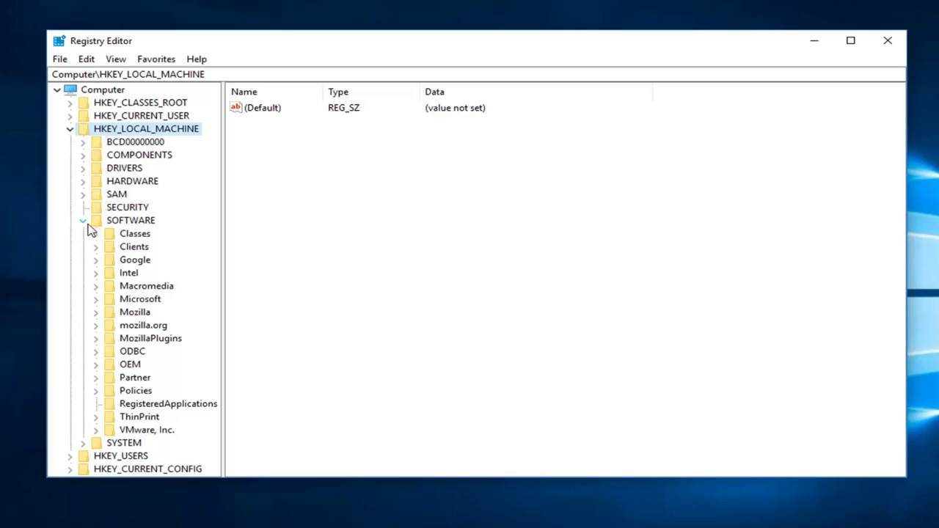
left_click(97, 299)
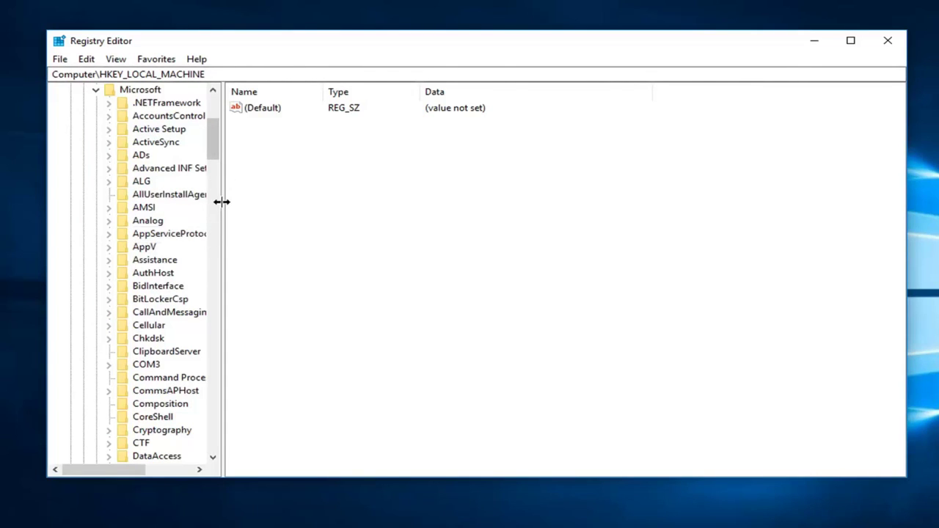
Step: Widen the key tree pane and scroll down the Microsoft subkeys toward Windows
left_click_drag(222, 201, 339, 180)
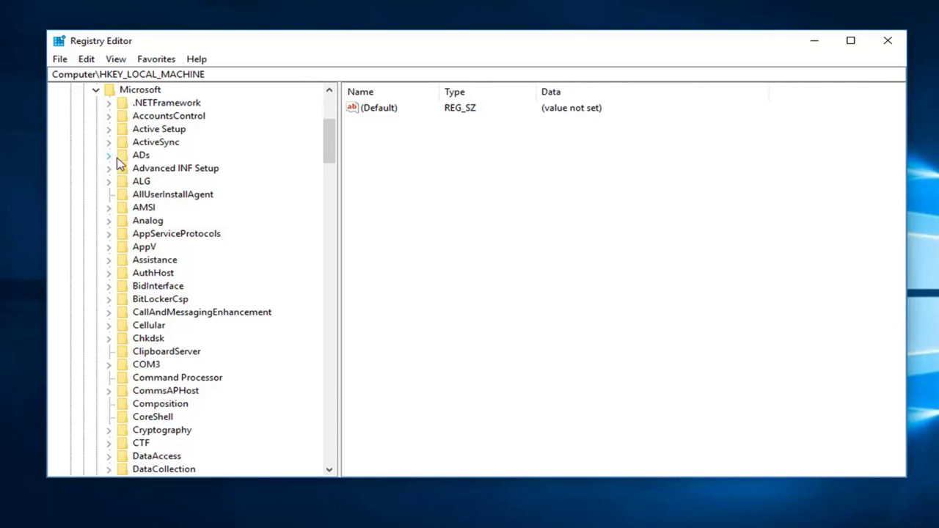
scroll(187, 305, "down", 20)
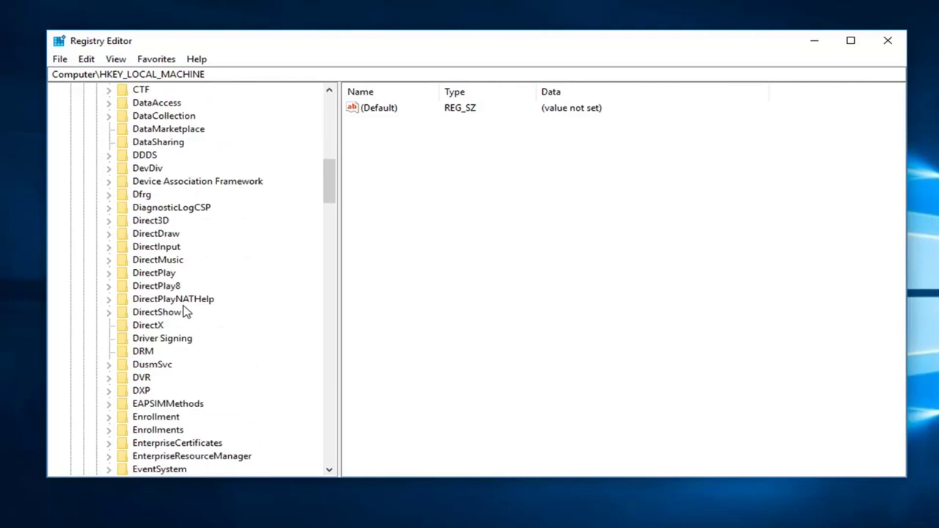
scroll(188, 311, "down", 20)
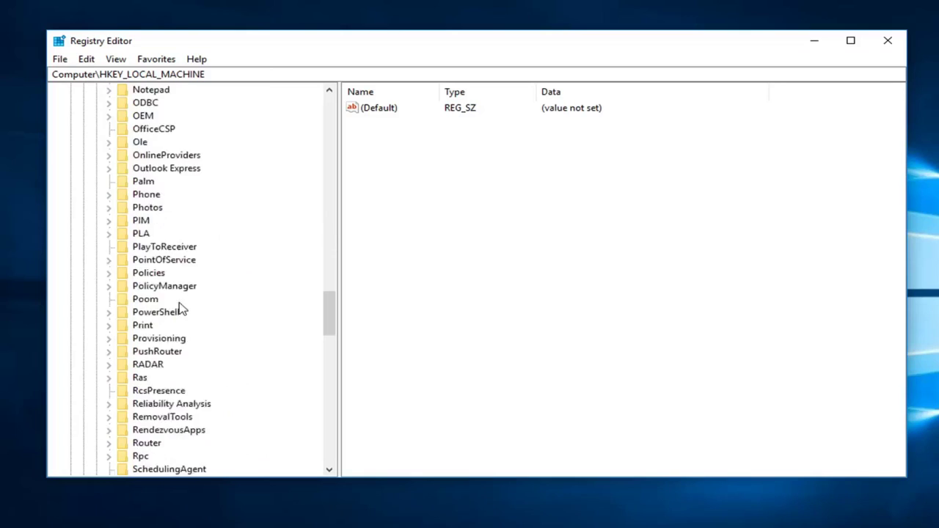
scroll(176, 304, "down", 9)
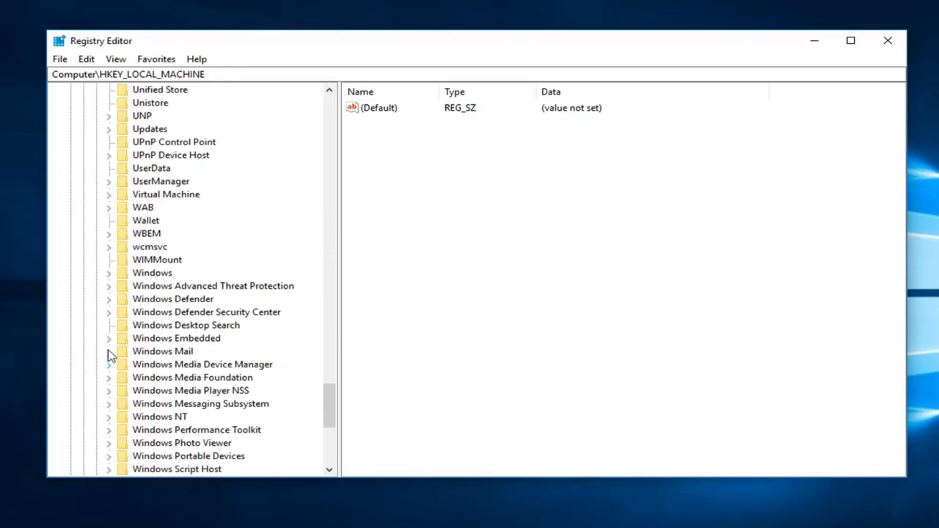
Step: Expand Windows > CurrentVersion under Microsoft and scroll to its subkeys
left_click(132, 275)
left_click(108, 273)
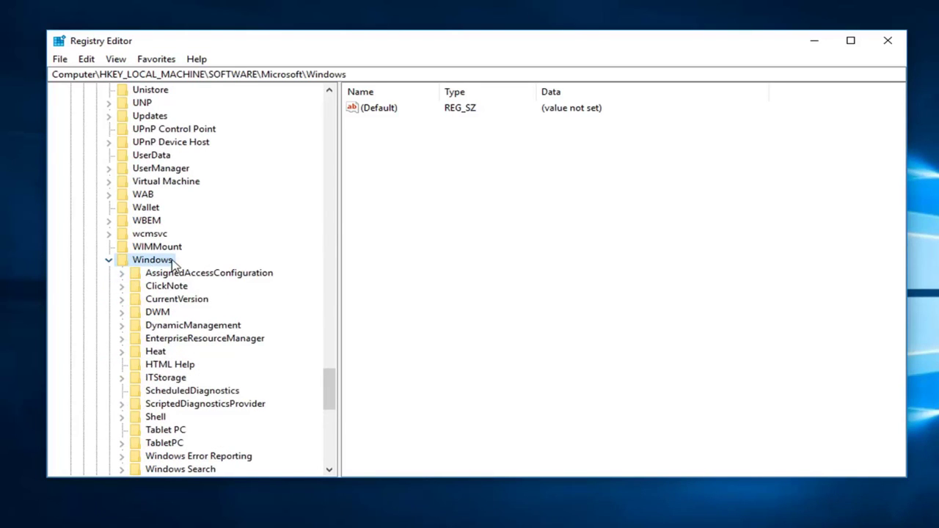
left_click(158, 301)
left_click(122, 299)
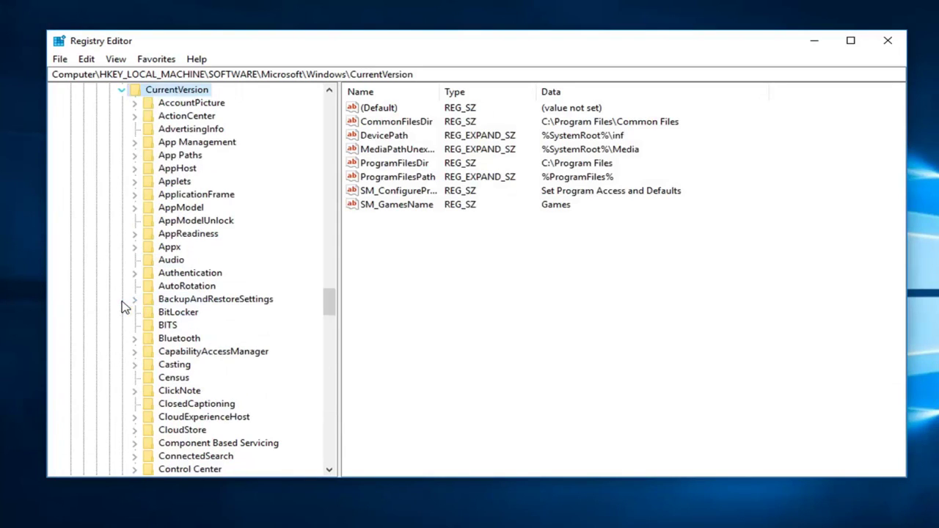
scroll(173, 325, "down", 1)
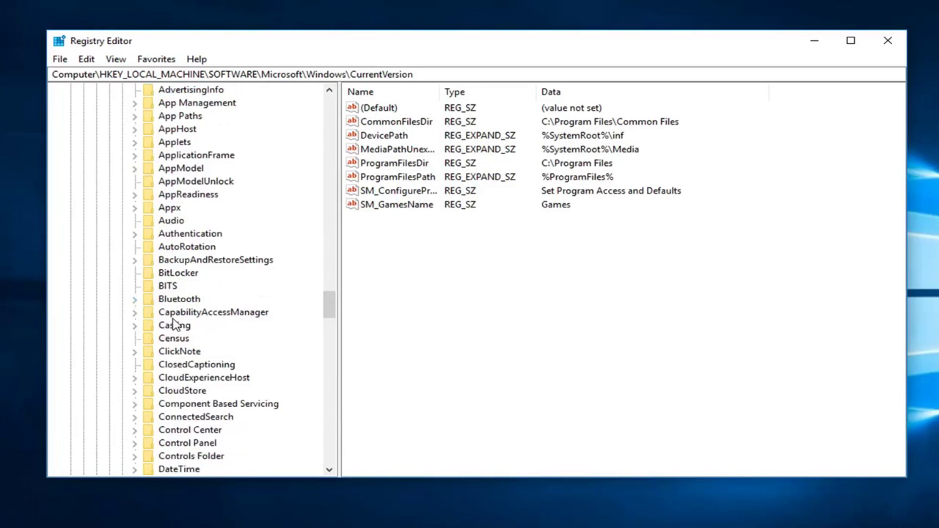
scroll(174, 324, "down", 18)
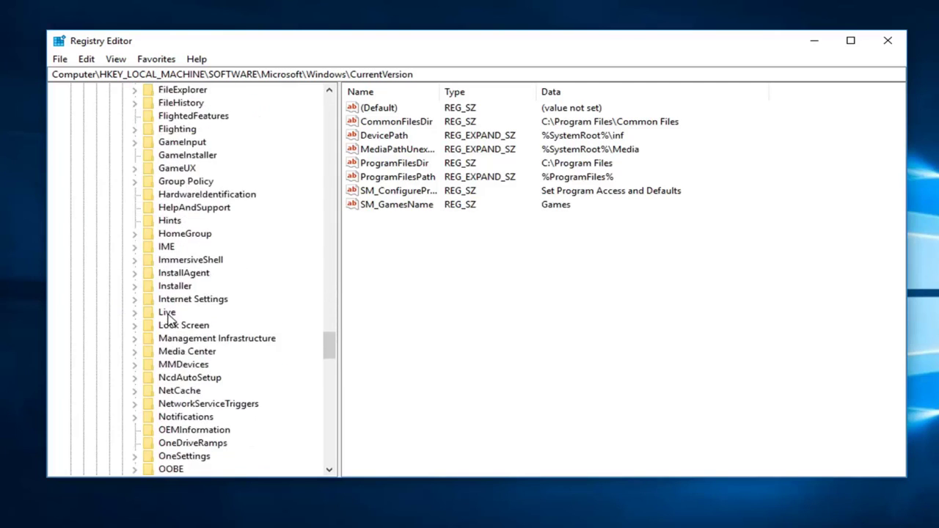
scroll(142, 434, "down", 3)
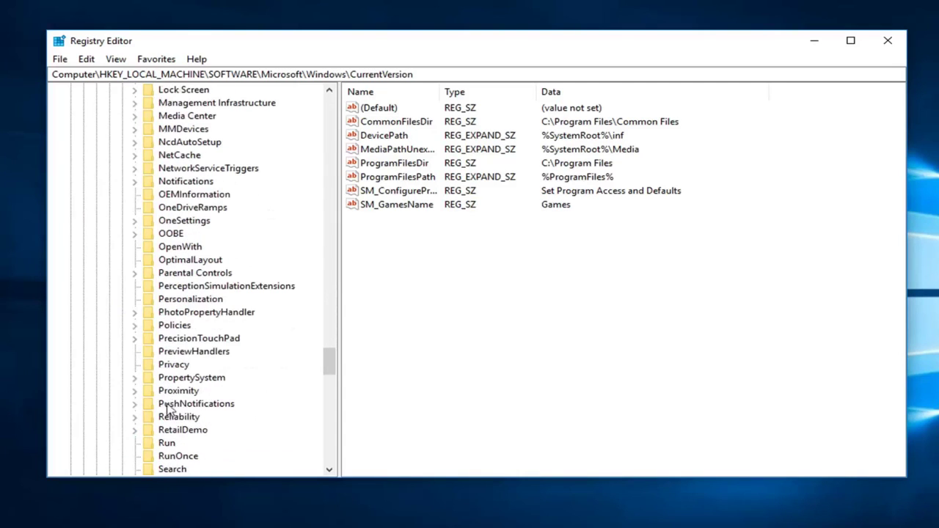
Step: Open Policies\System and widen the Name column to show full value names
left_click(138, 328)
left_click(135, 326)
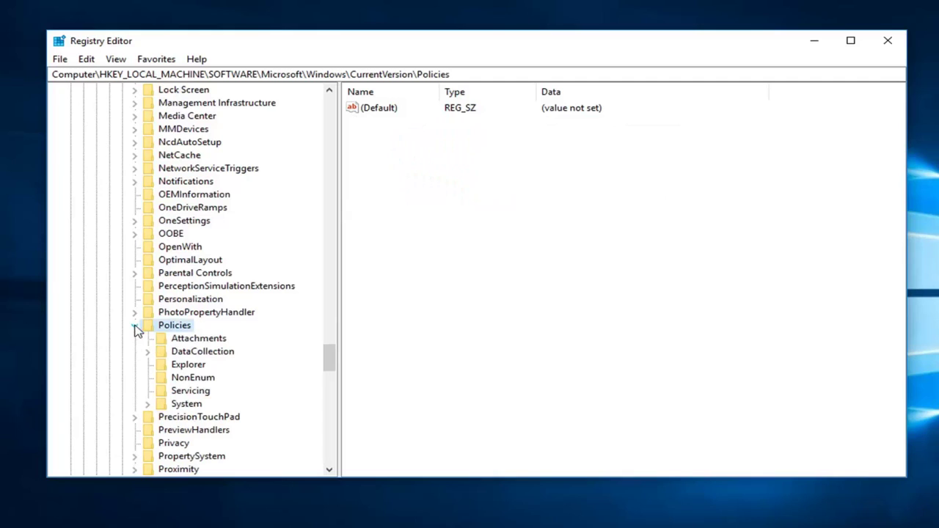
left_click(183, 406)
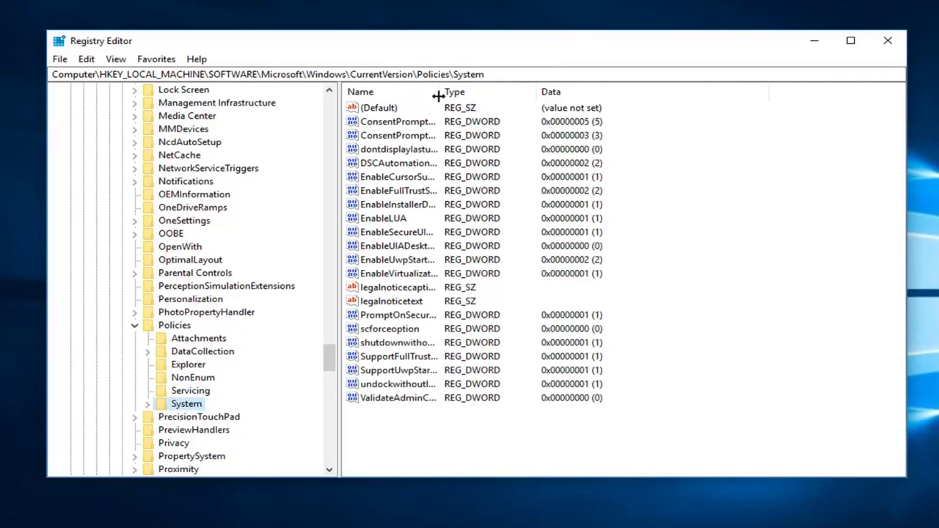
left_click_drag(440, 91, 536, 92)
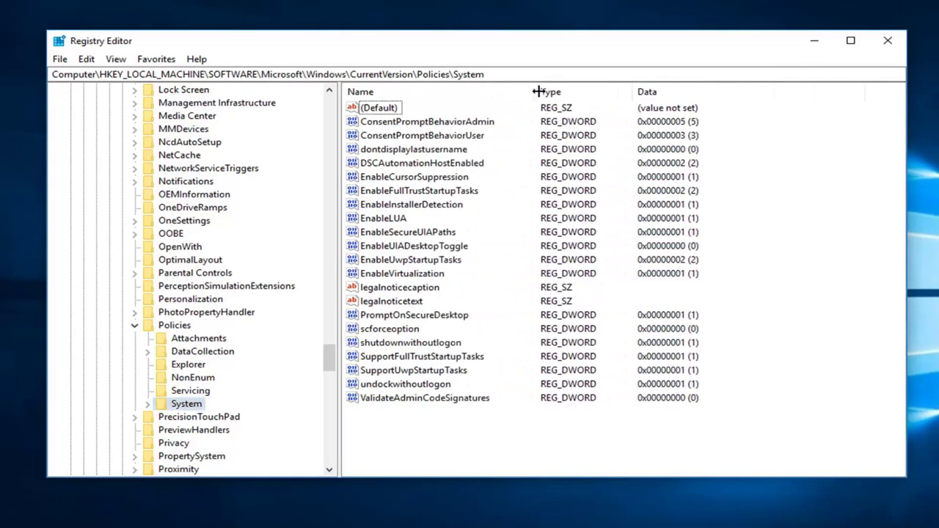
Step: Change dontdisplaylastusername's value data from 0 to 1
left_click(411, 149)
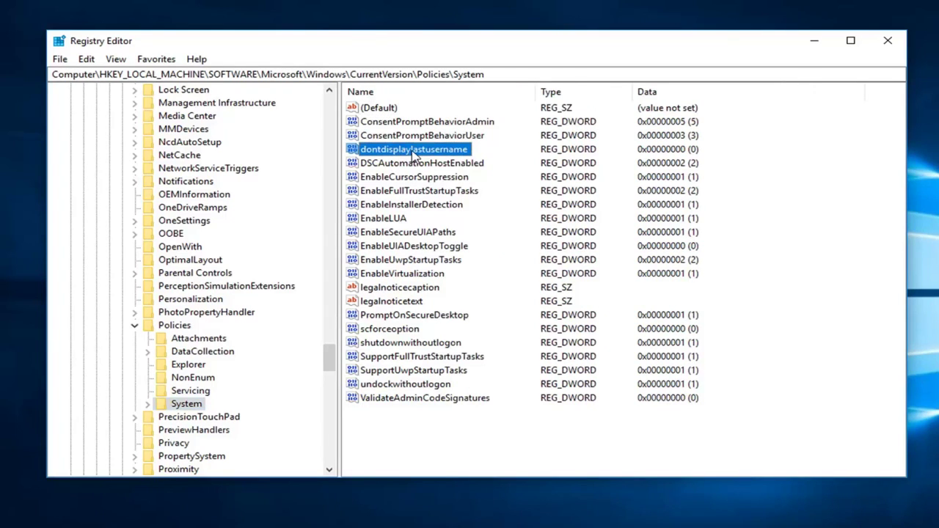
double_click(415, 150)
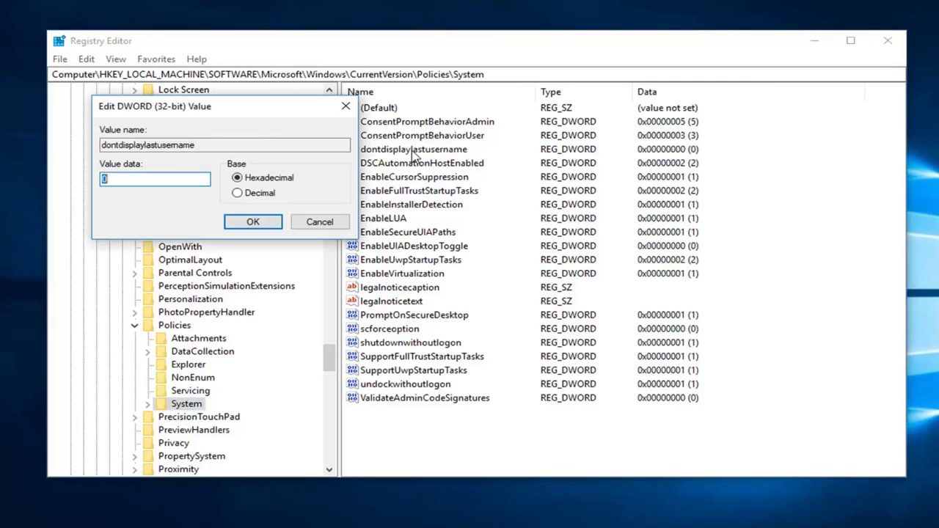
left_click_drag(192, 107, 440, 114)
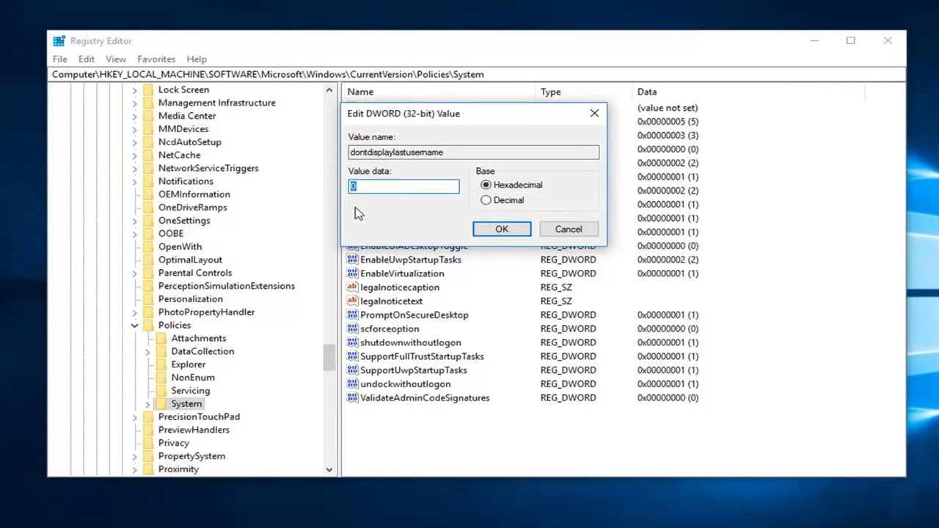
left_click(353, 187)
left_click(501, 231)
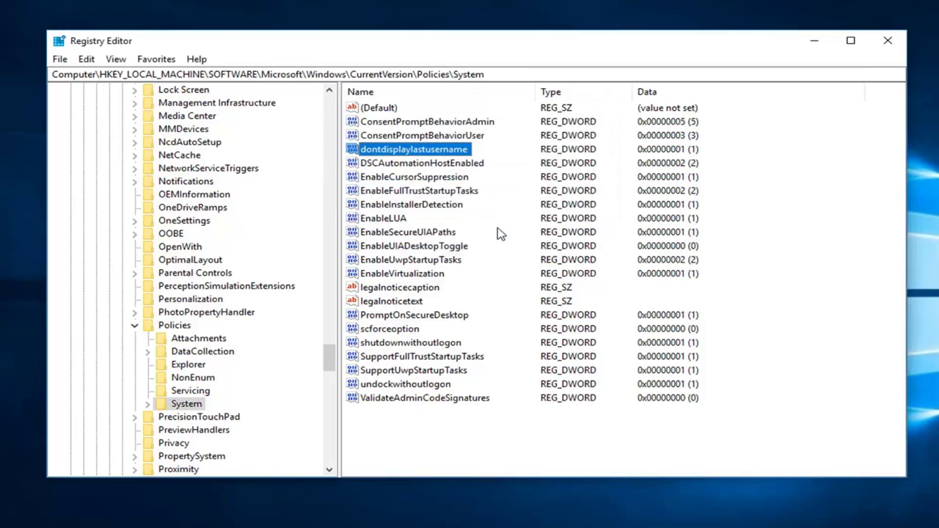
left_click(408, 249)
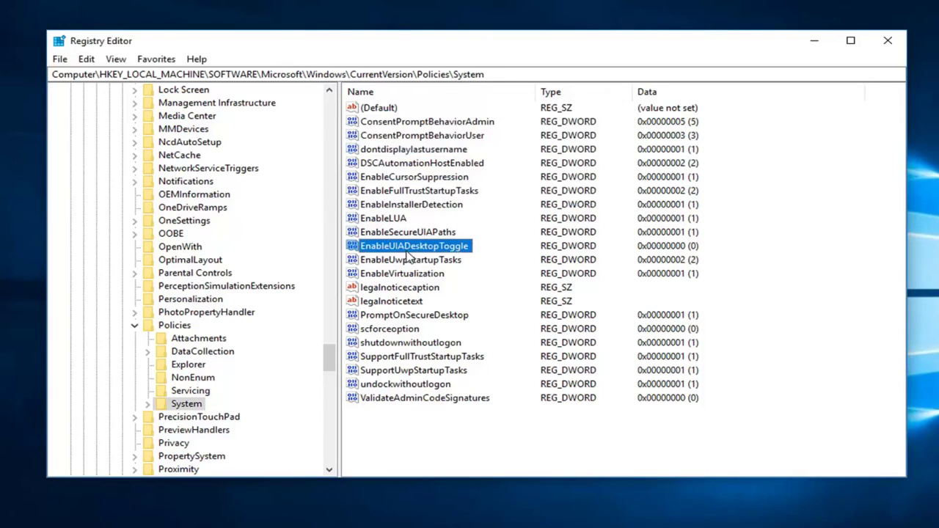
Step: Add a DWORD (32-bit) value named DontDisplayLockedUserID to Policies\System
right_click(390, 426)
mouse_move(448, 436)
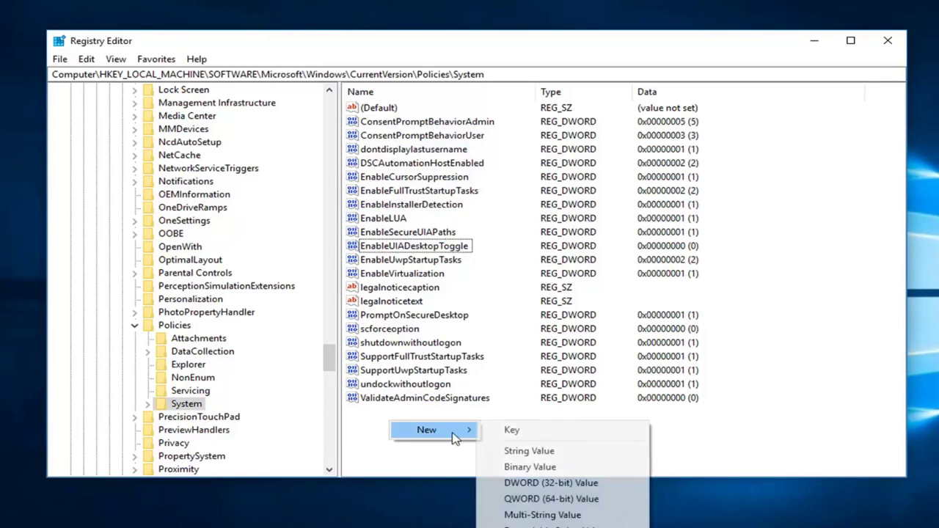
left_click(536, 485)
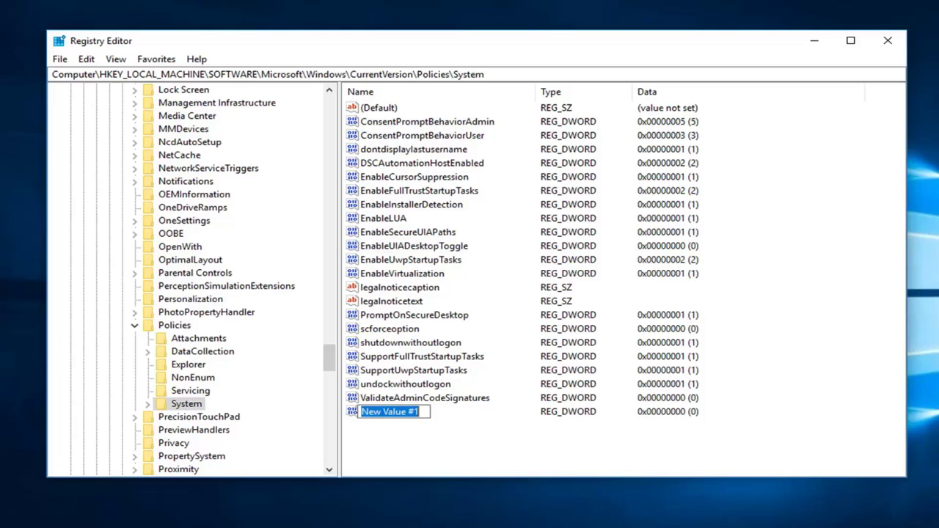
type("Don")
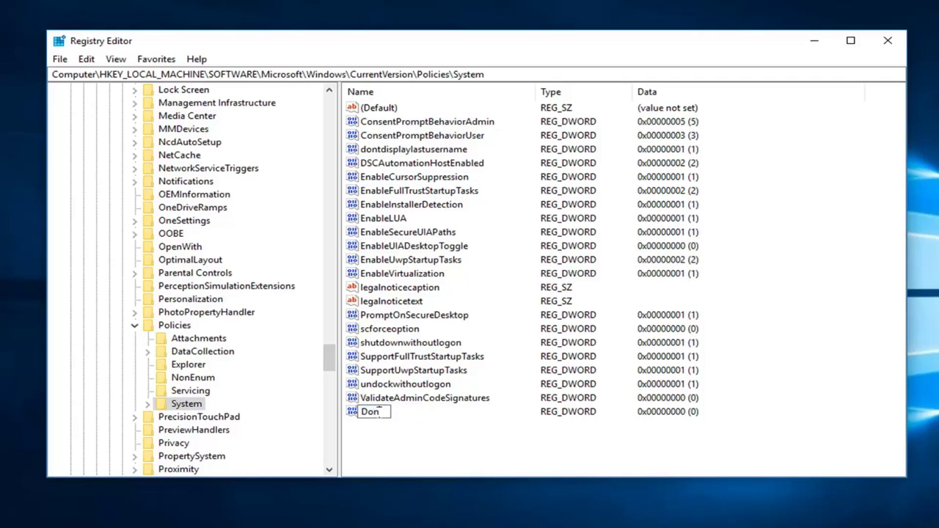
type("tDisplayLockedUse")
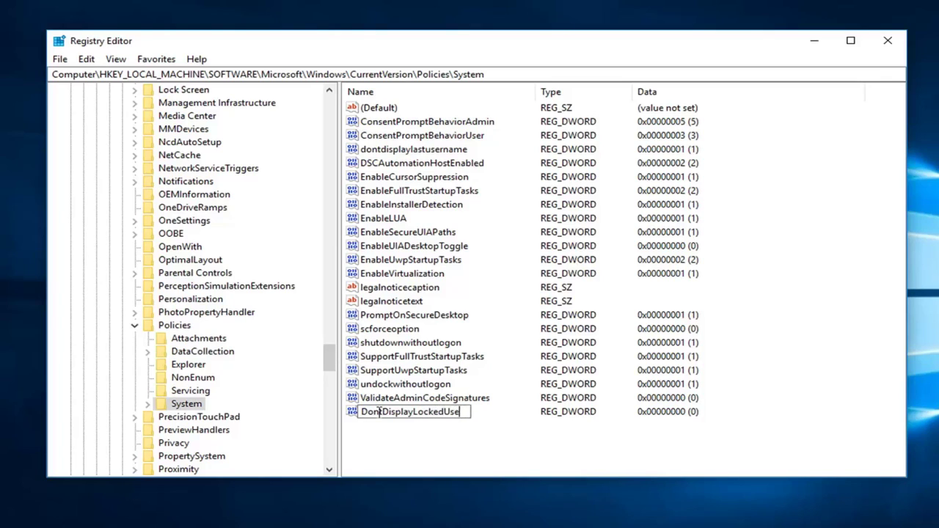
type("er")
type("D")
key("BackSpace")
key("BackSpace")
key("BackSpace")
type("rID")
key("Return")
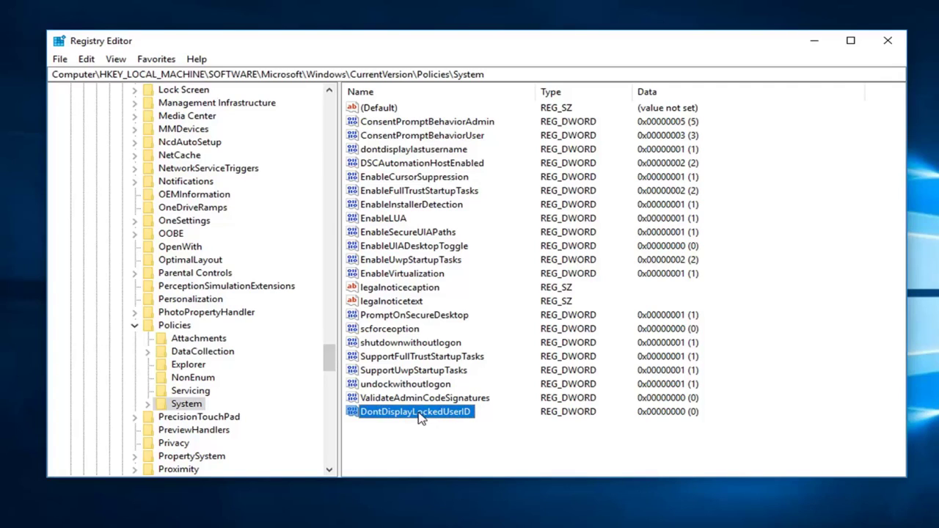
Step: Set DontDisplayLockedUserID's value data to 3 and close Registry Editor
double_click(421, 413)
left_click_drag(241, 114, 527, 201)
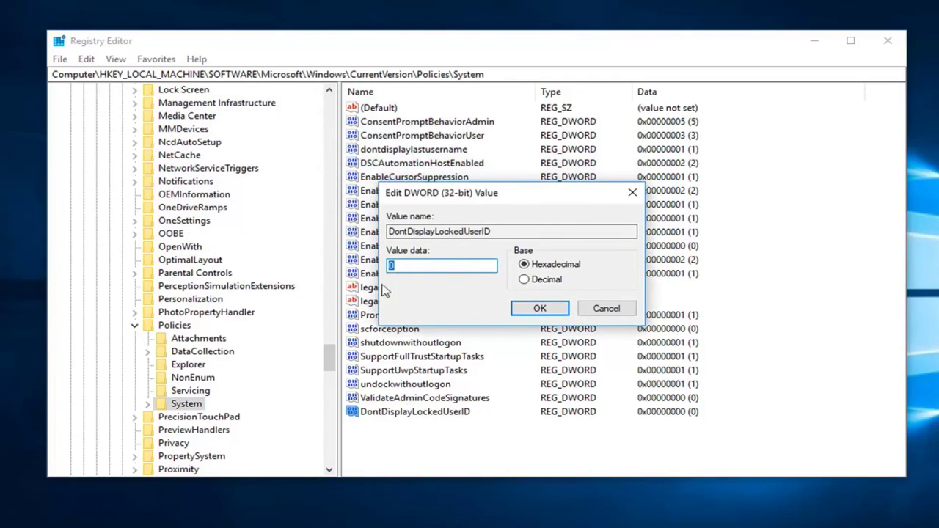
double_click(391, 265)
left_click(526, 303)
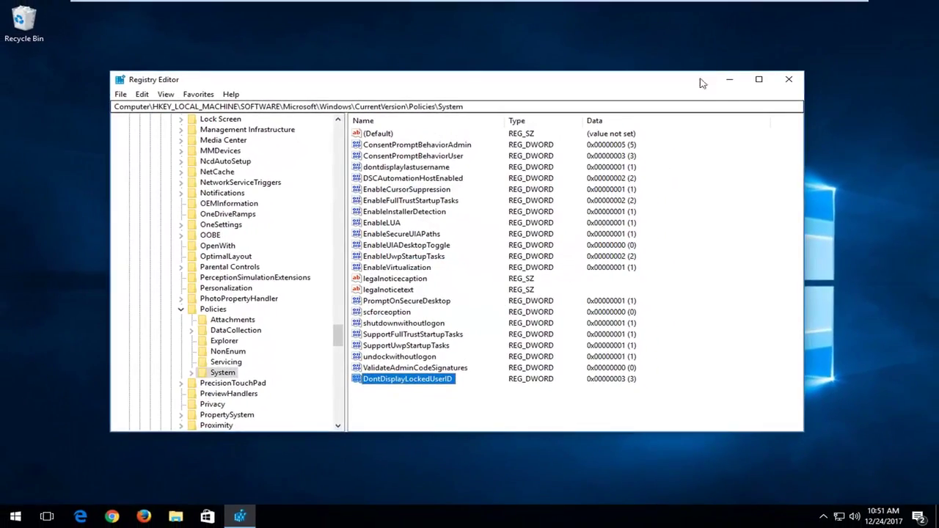
left_click(788, 79)
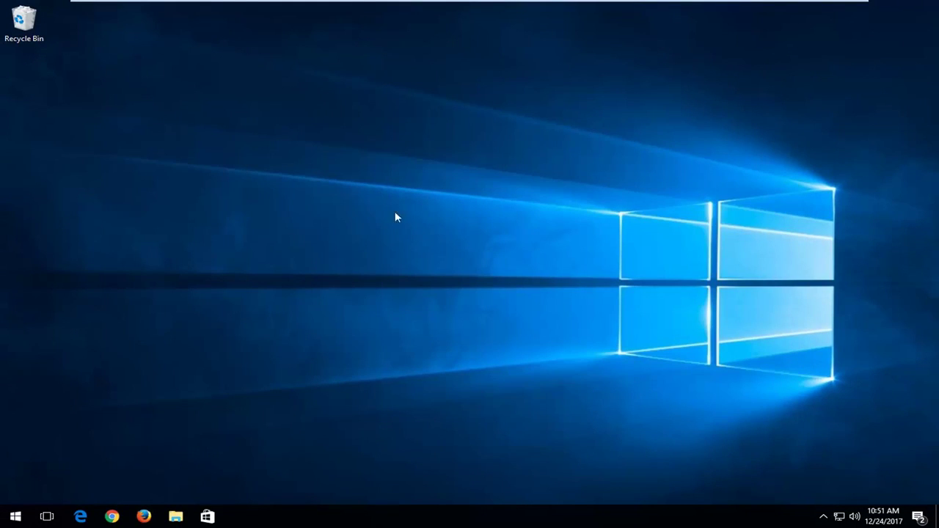
Step: Restart Windows from the Start menu's power options
left_click(14, 516)
left_click(15, 489)
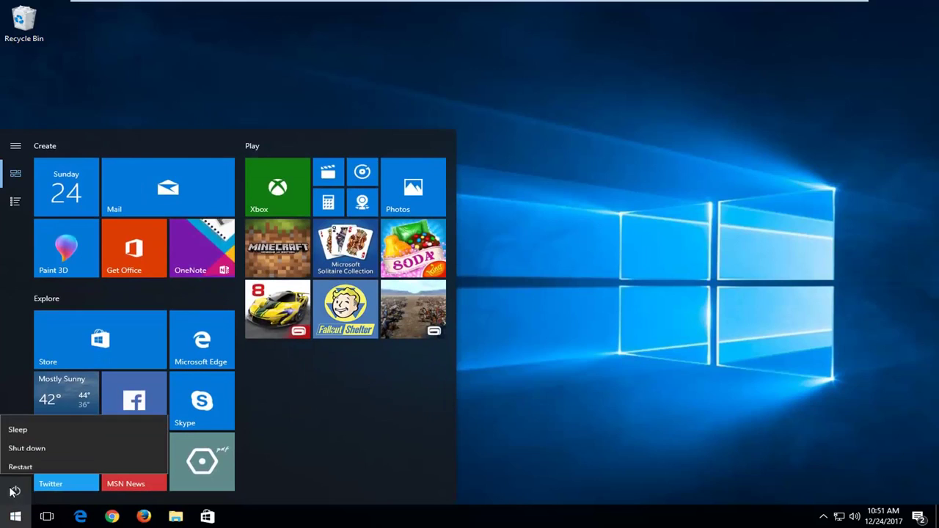
left_click(20, 460)
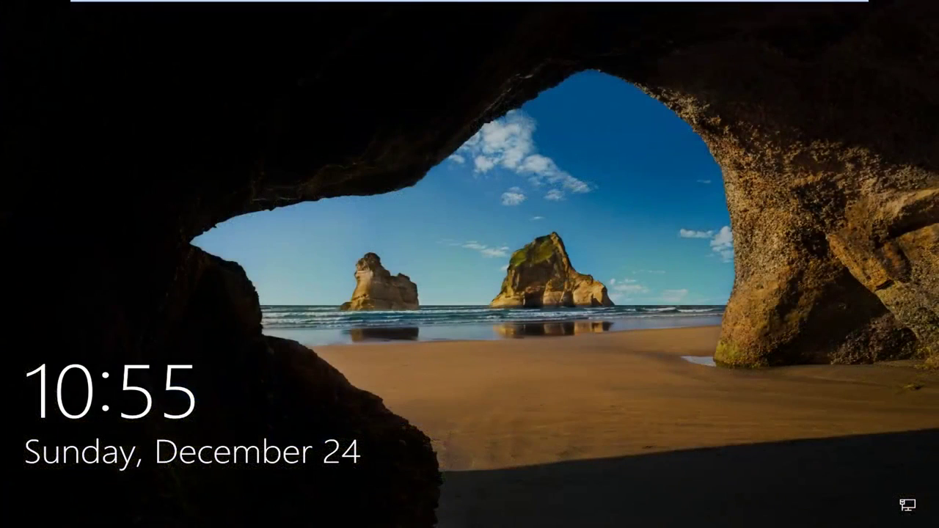
Step: Dismiss the lock screen to reach the Unlock the PC user name and password form
left_click(50, 500)
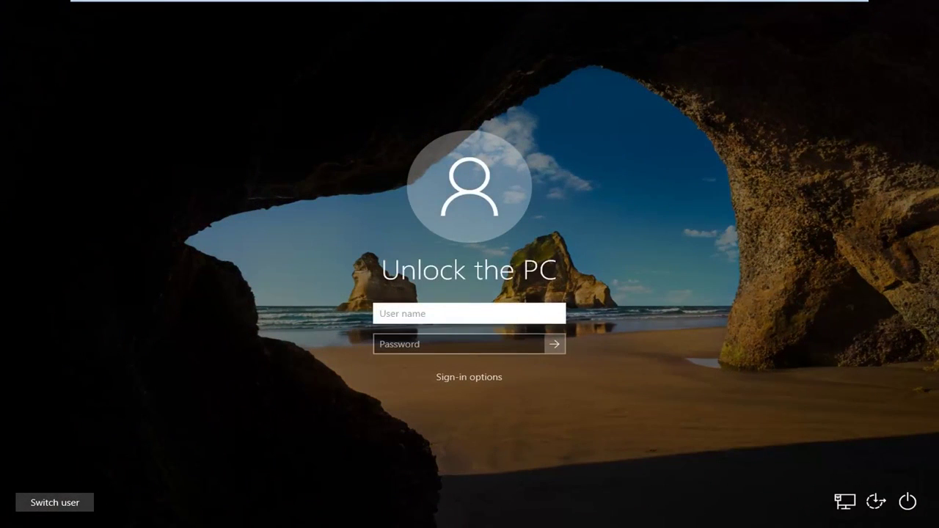
key("Tab")
key("Return")
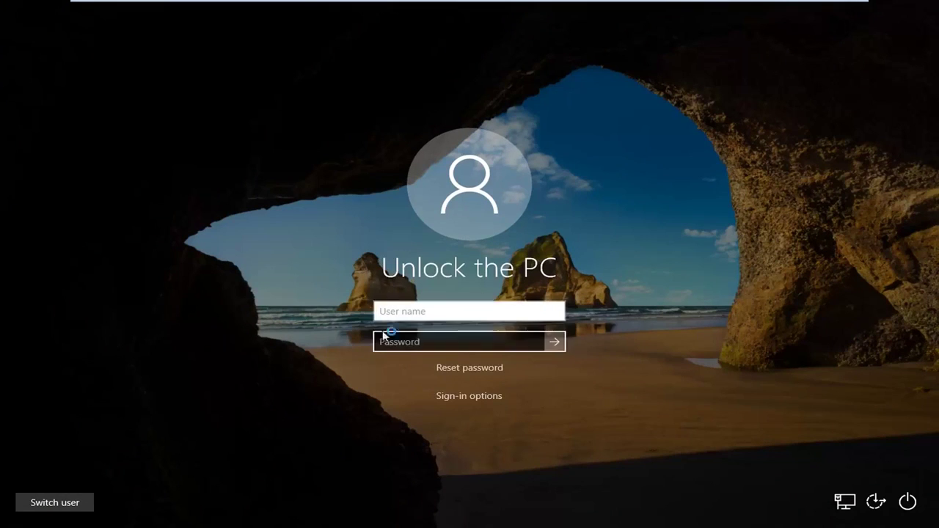